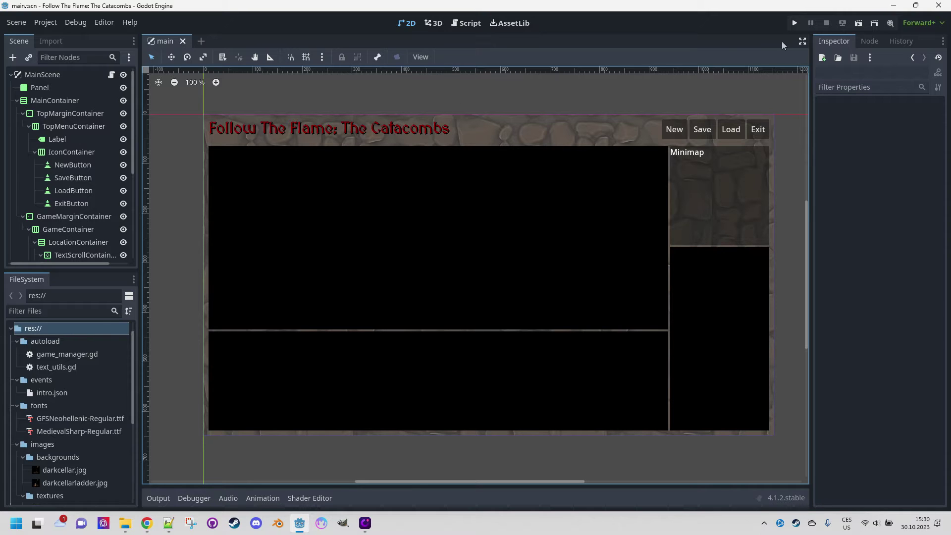
- Run the game to test whether the layout rescales when the window shrinks
left_click(796, 24)
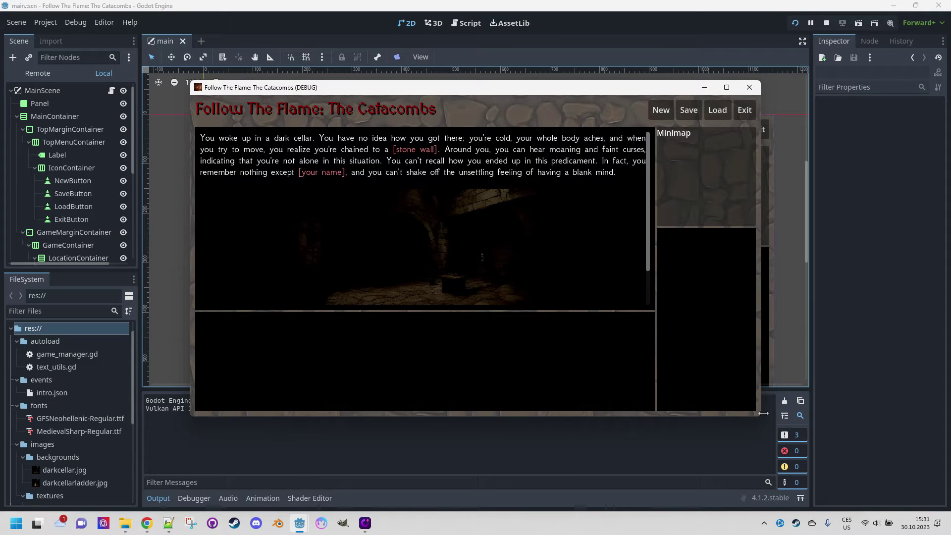
- Resize the running game window by dragging its bottom-right corner
left_click_drag(759, 415, 734, 443)
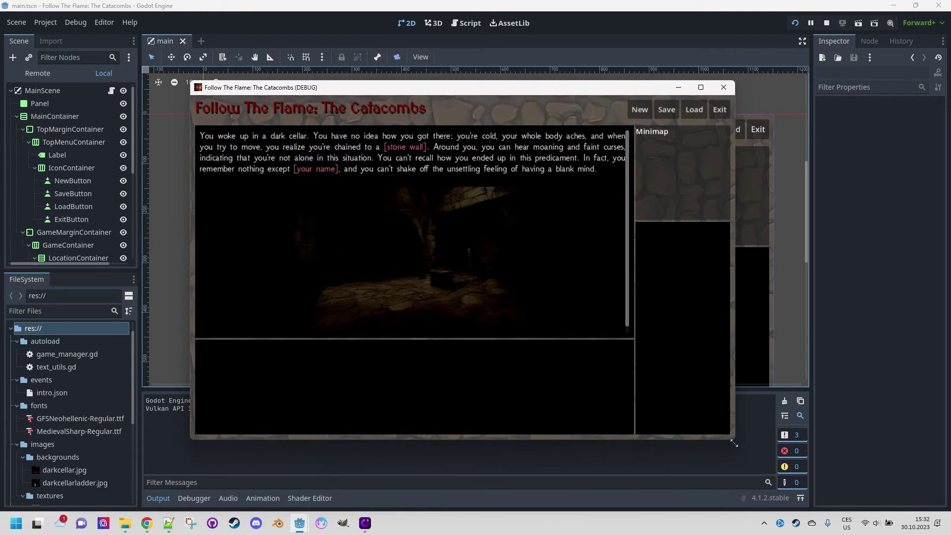
- Try Touch and Smell on [stone wall] and Shout on [your name] in the running game
left_click(410, 157)
left_click(424, 162)
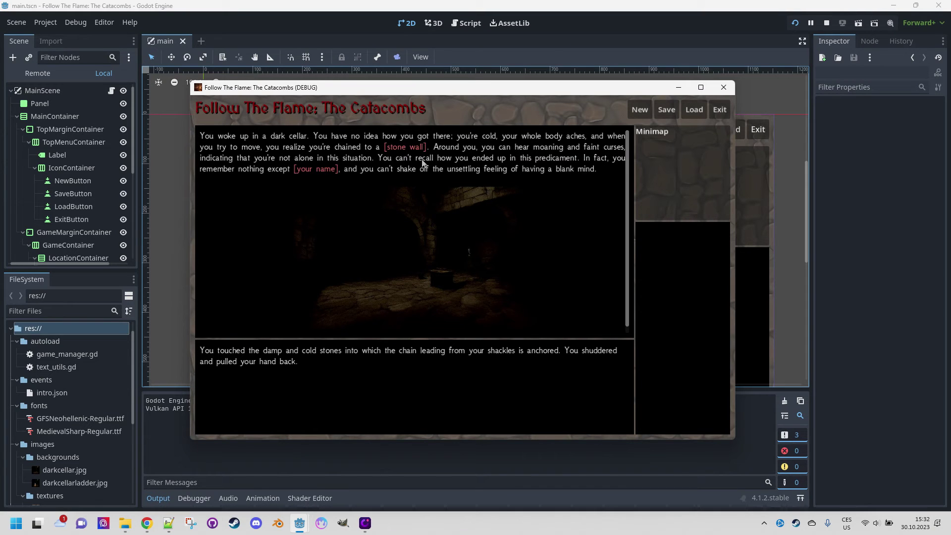
left_click(407, 152)
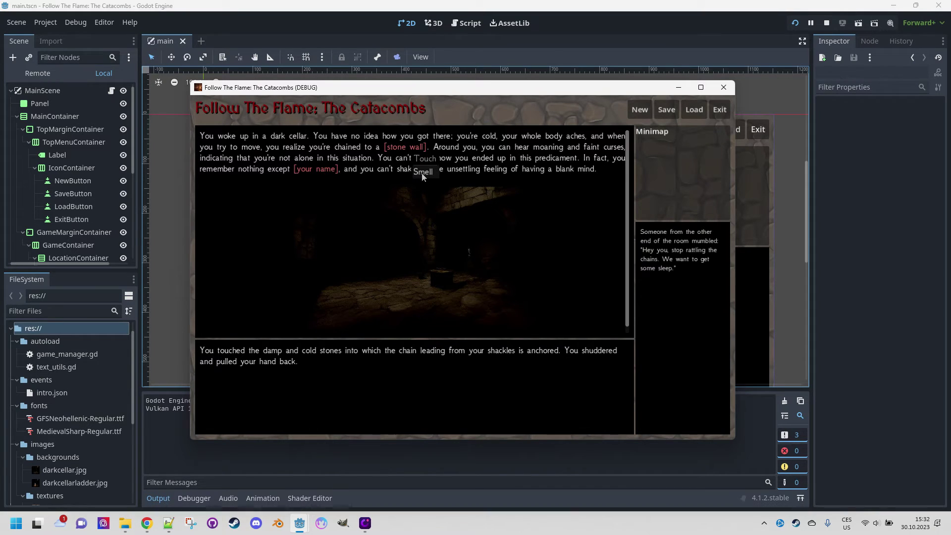
left_click(423, 172)
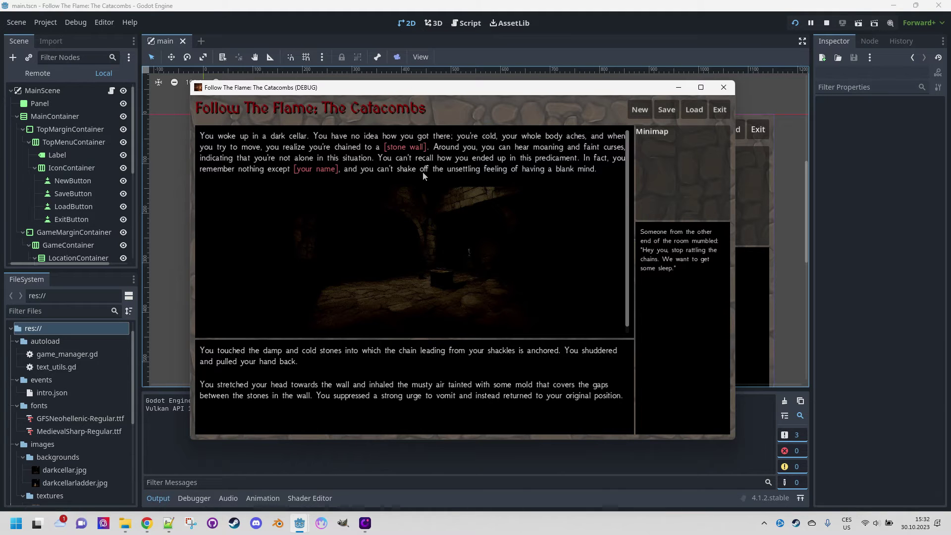
left_click(317, 170)
left_click(325, 181)
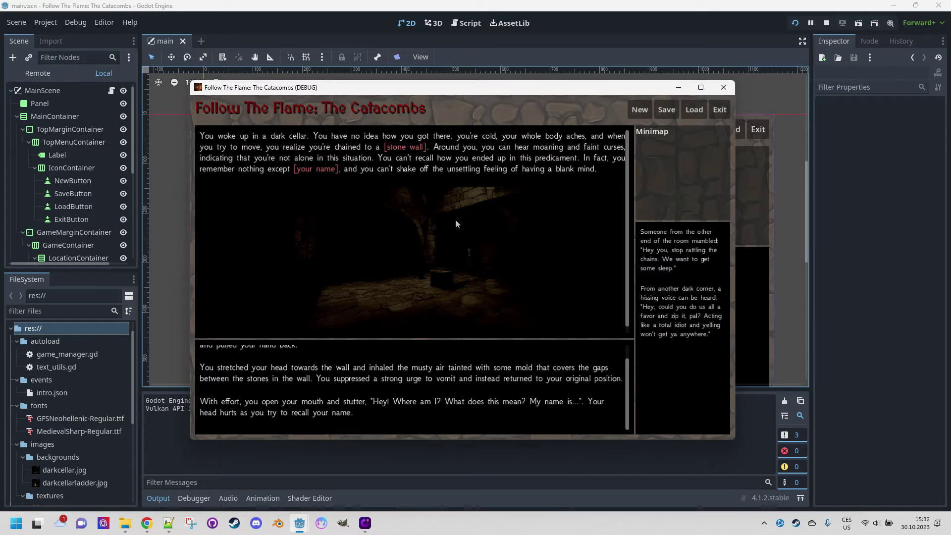
- Stop the game and select the MainScene root, a CanvasLayer with main.gd attached
left_click(726, 88)
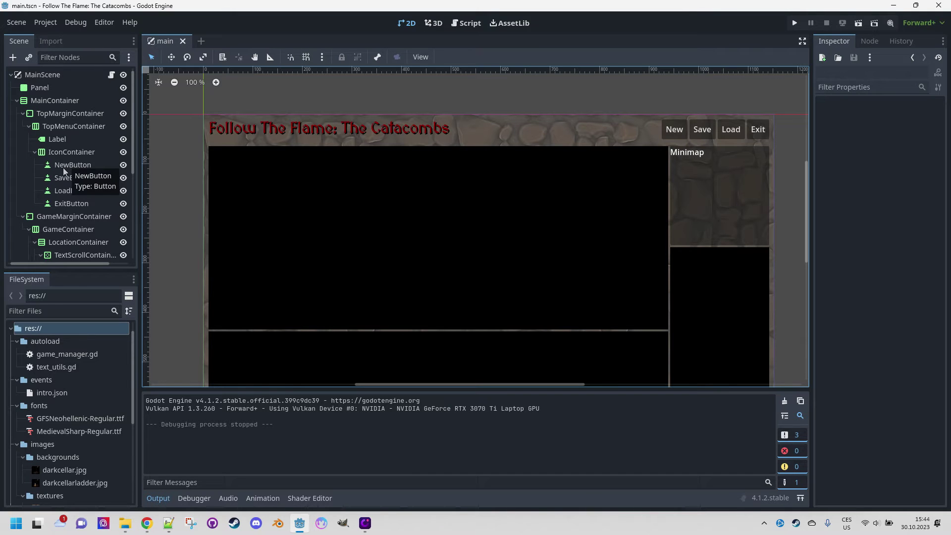
scroll(63, 168, "down", 3)
scroll(63, 168, "up", 3)
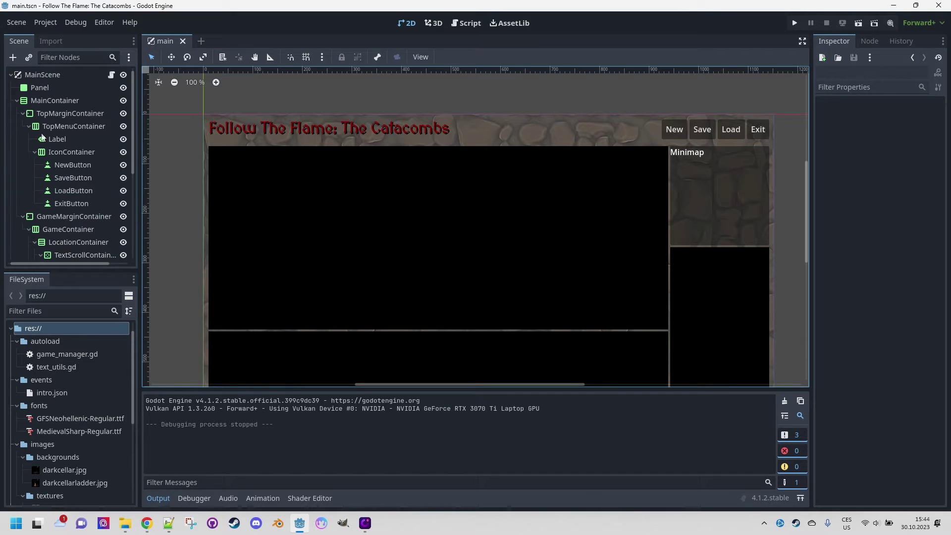
left_click(22, 77)
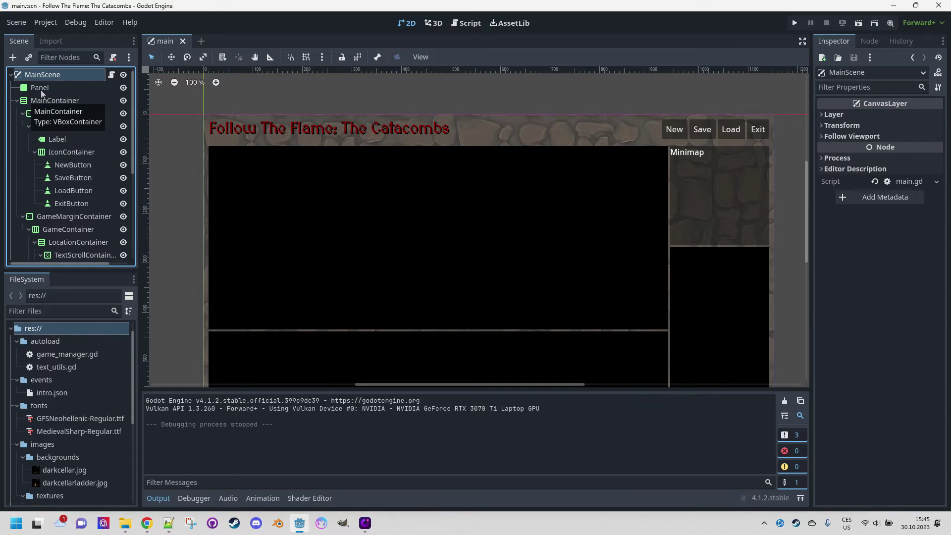
- Select the Panel node and preview its 512×512 stone texture style, tiled horizontally and vertically
left_click(40, 89)
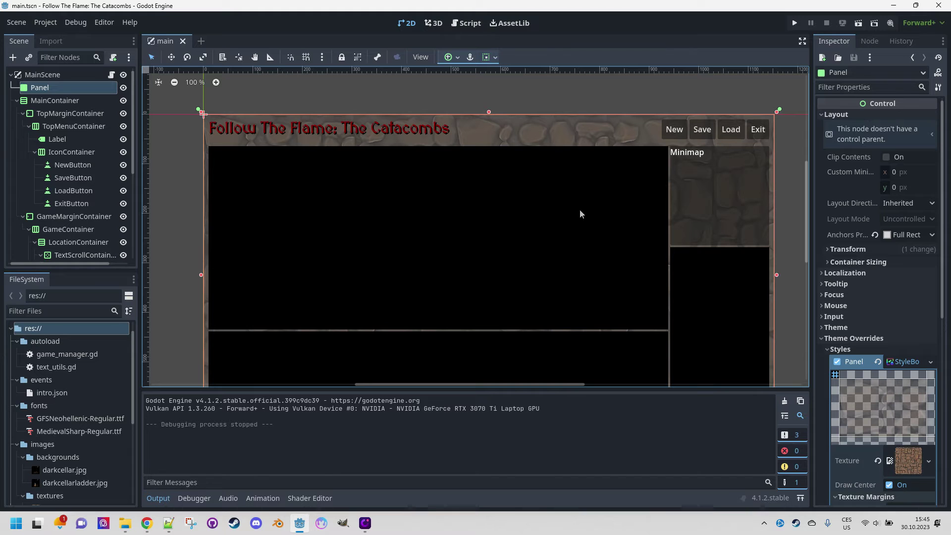
scroll(905, 314, "down", 3)
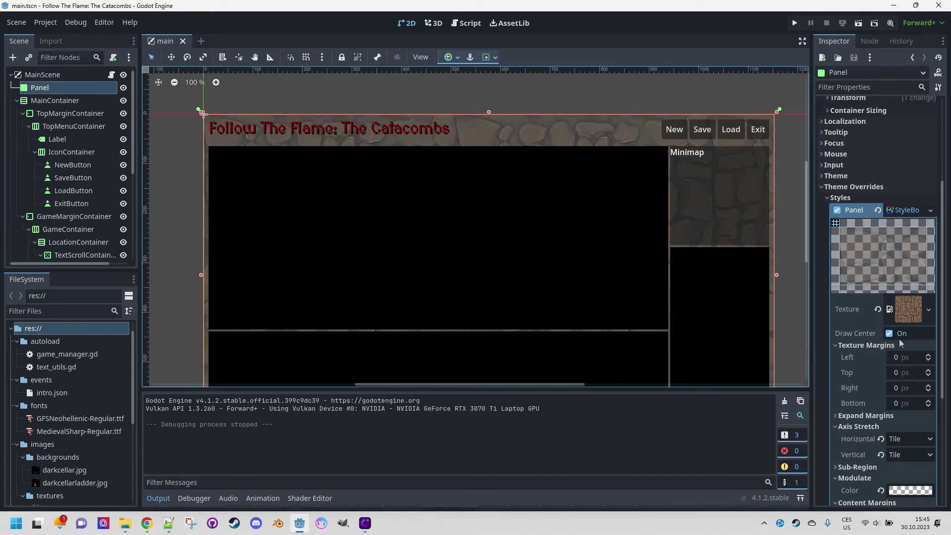
scroll(901, 342, "down", 1)
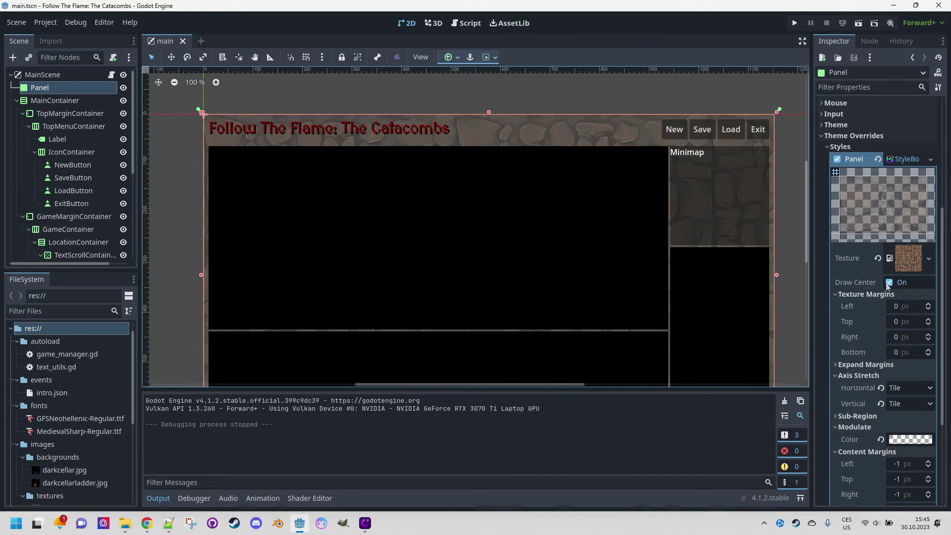
left_click(907, 258)
scroll(902, 307, "down", 3)
scroll(901, 309, "down", 2)
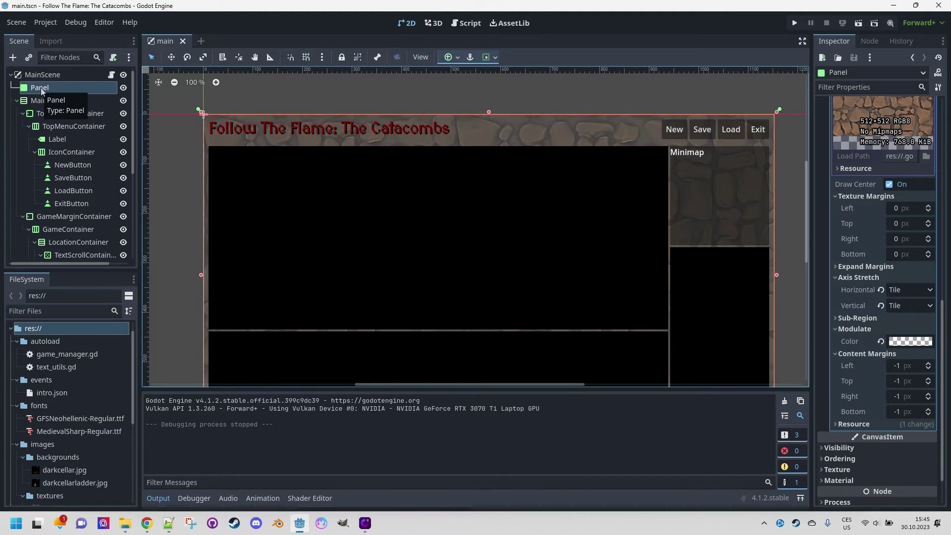
- Collapse and select MainContainer, then hide the Output panel to see the full layout
left_click(18, 103)
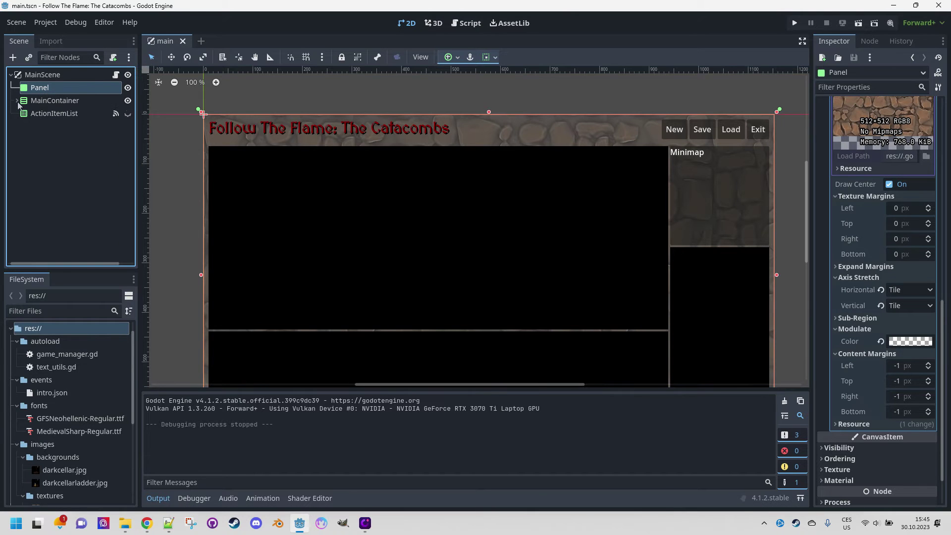
left_click(48, 103)
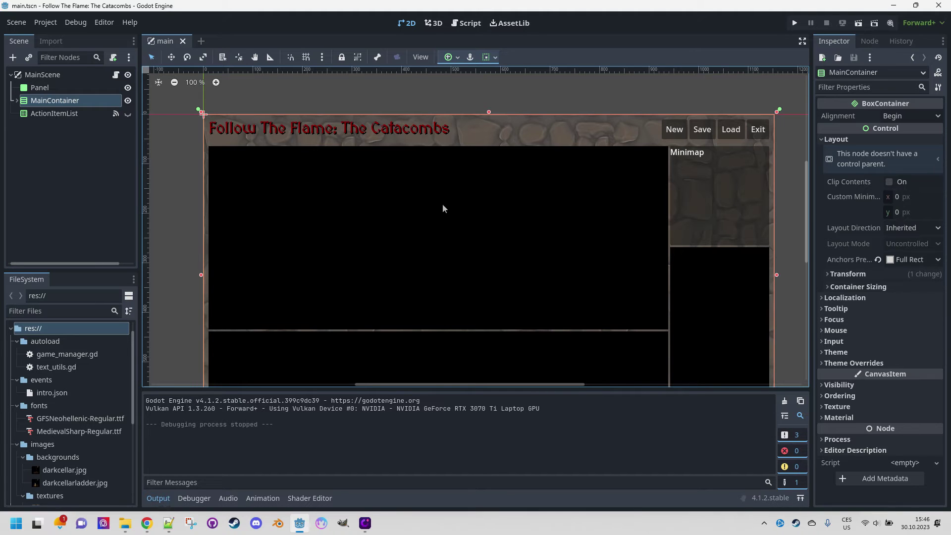
left_click(165, 498)
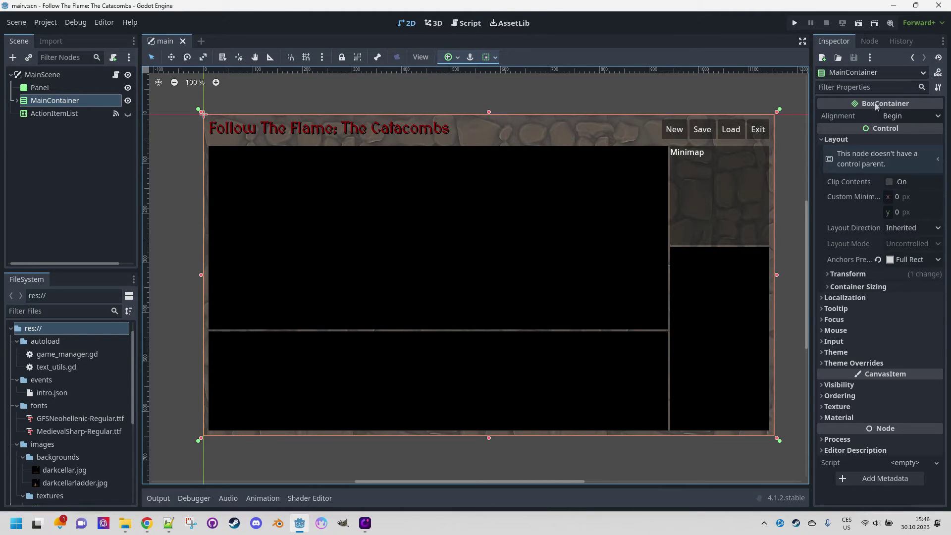
mouse_move(876, 106)
- Select TopMarginContainer and view its margin constants: 10 left, top and right, 0 bottom
left_click(17, 100)
left_click(23, 113)
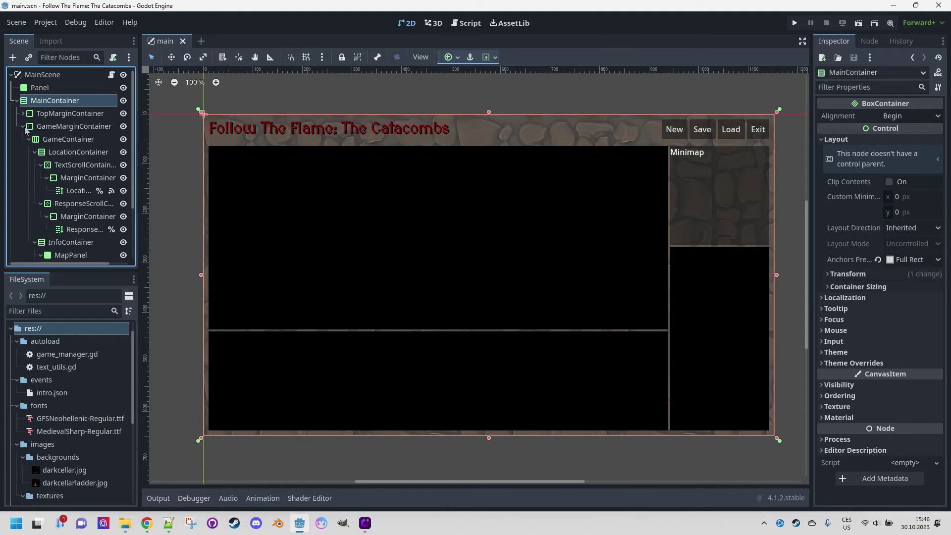
left_click(24, 127)
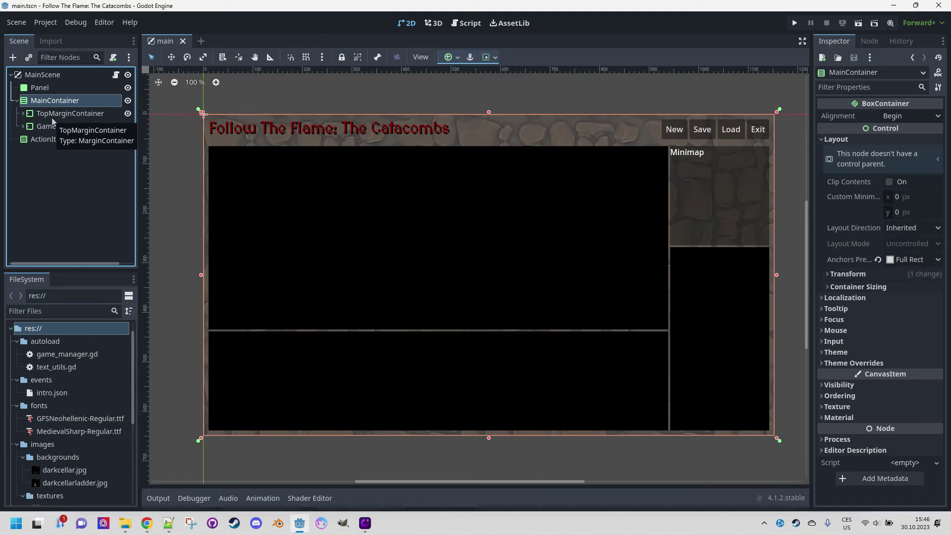
left_click(58, 115)
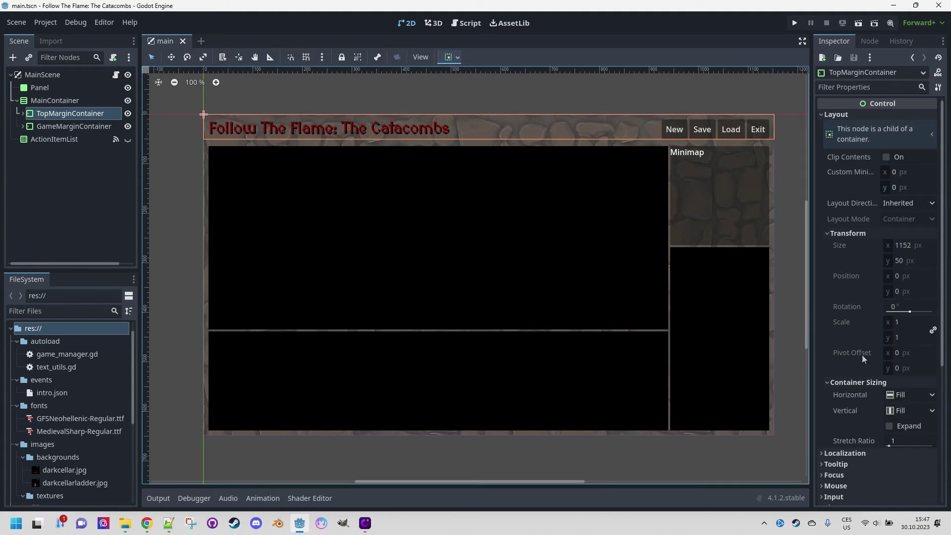
scroll(882, 326, "down", 5)
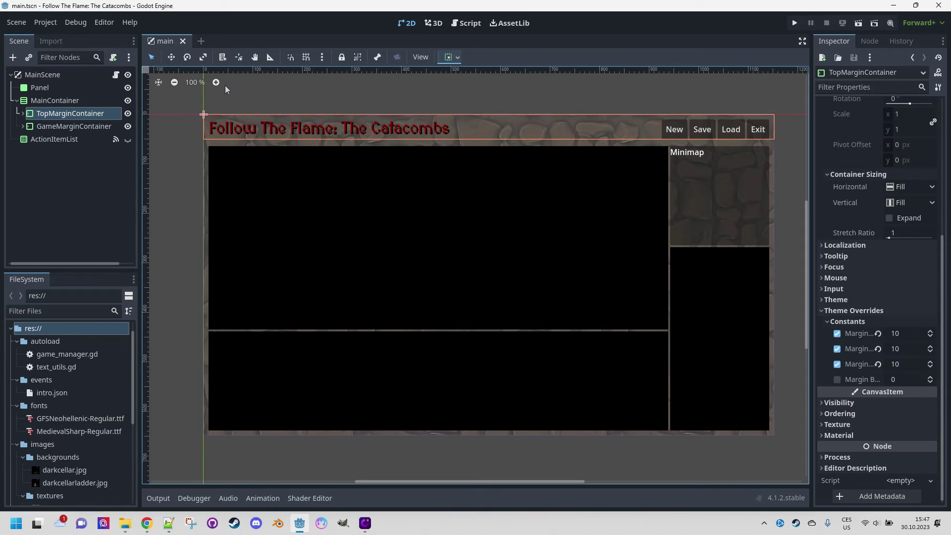
- Select TopMenuContainer, then IconContainer holding the New, Save, Load and Exit buttons
left_click(23, 114)
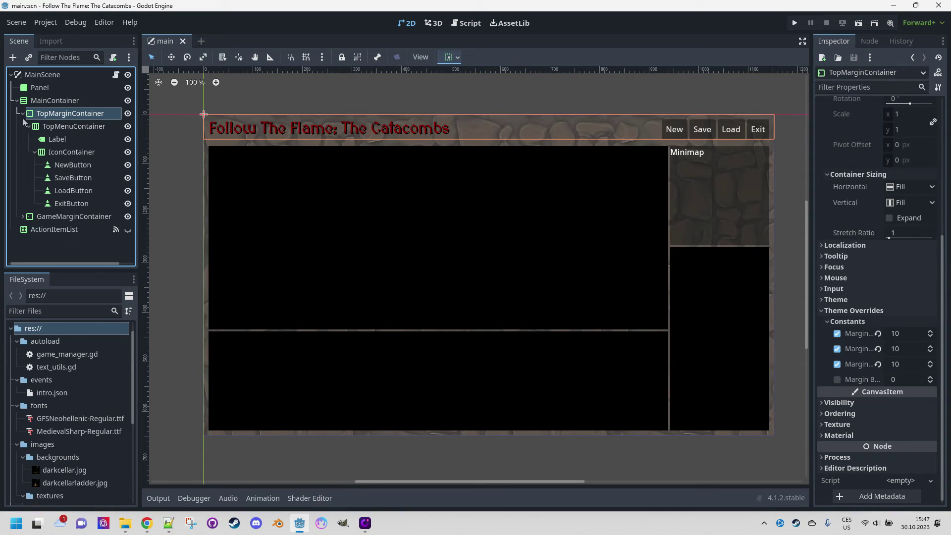
left_click(69, 127)
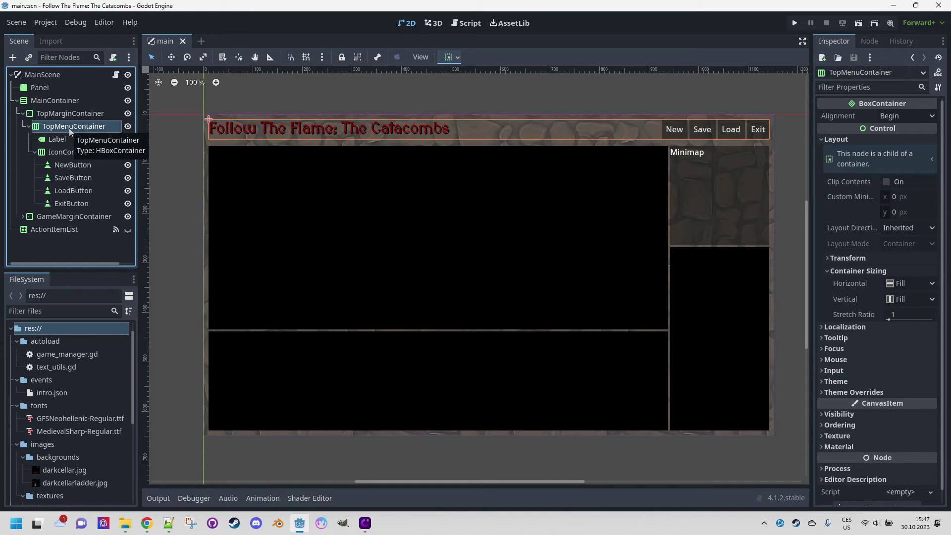
left_click(59, 153)
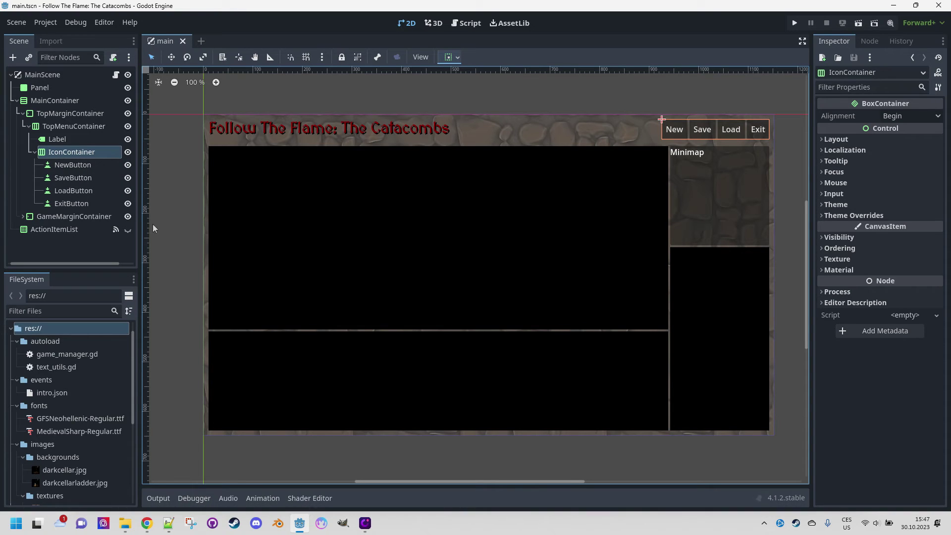
- Expand GameMarginContainer and select GameContainer to view its HBoxContainer layout properties
left_click(23, 216)
scroll(61, 210, "down", 2)
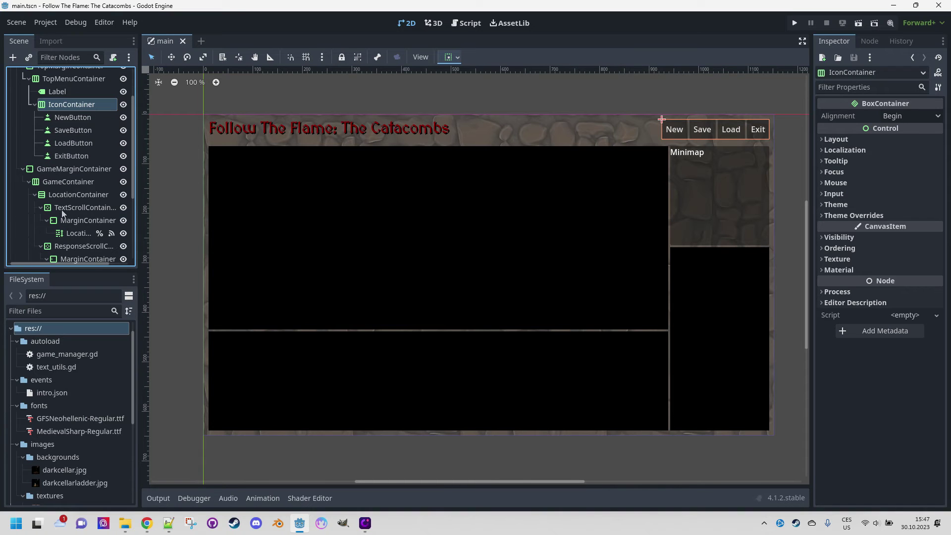
left_click(64, 181)
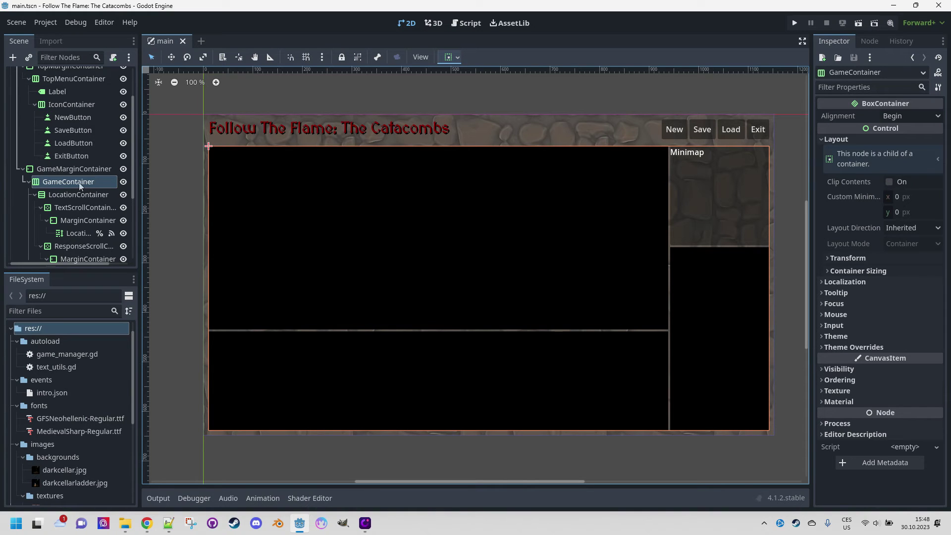
left_click(72, 169)
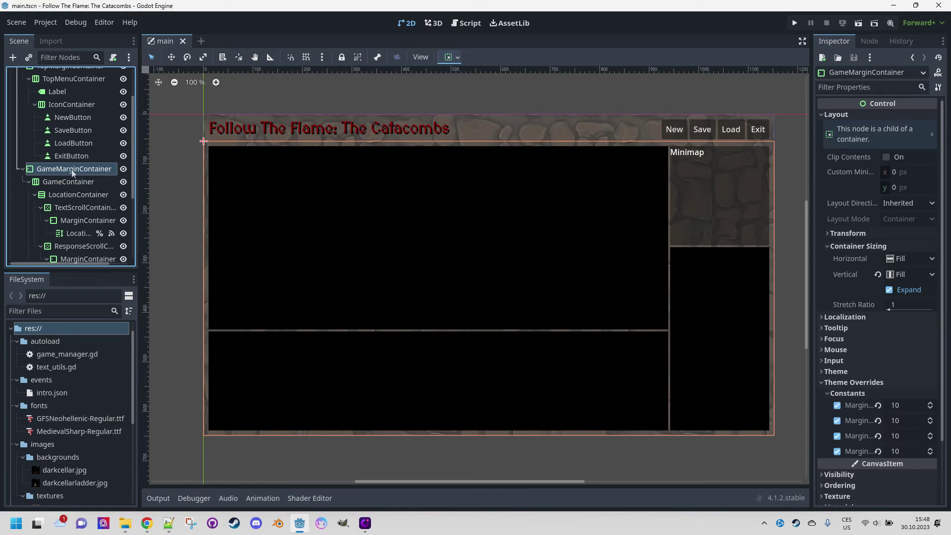
left_click(889, 290)
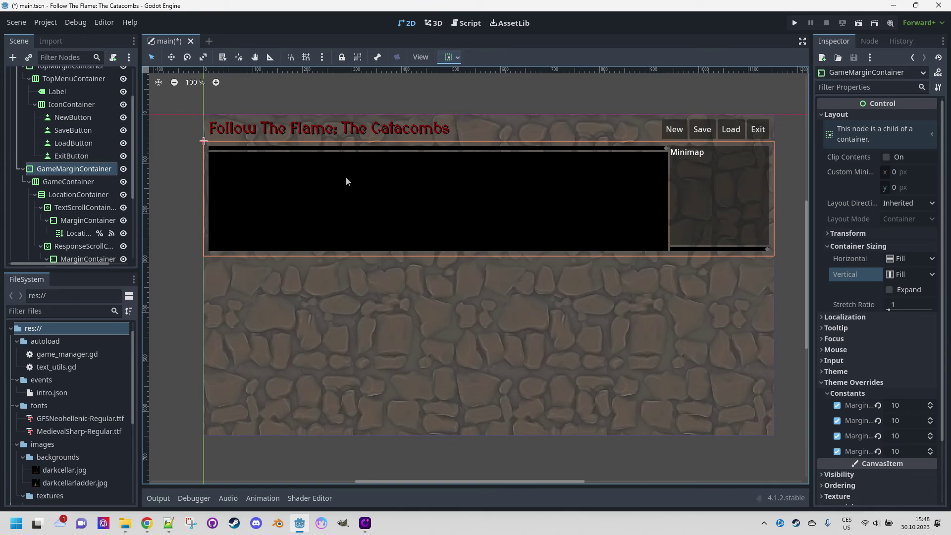
left_click(889, 290)
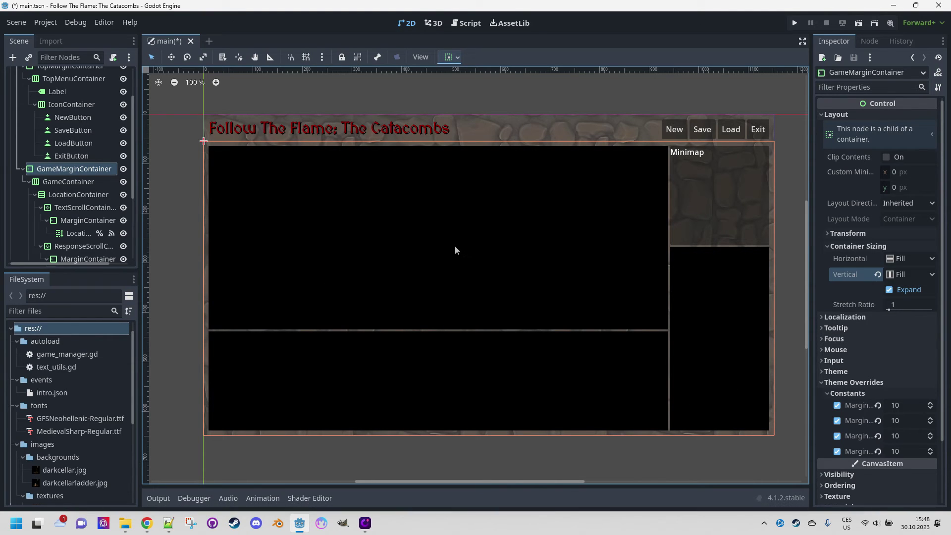
left_click(80, 181)
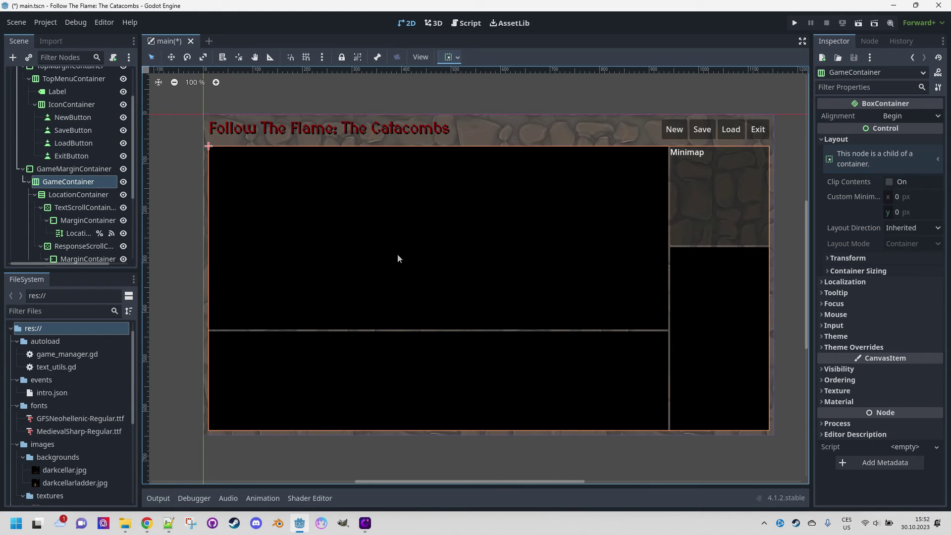
left_click(54, 194)
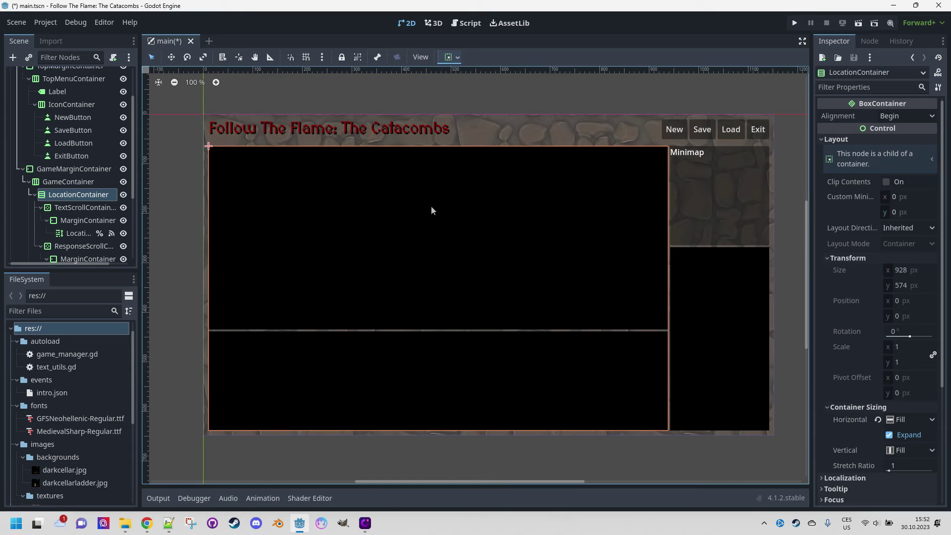
scroll(896, 367, "down", 3)
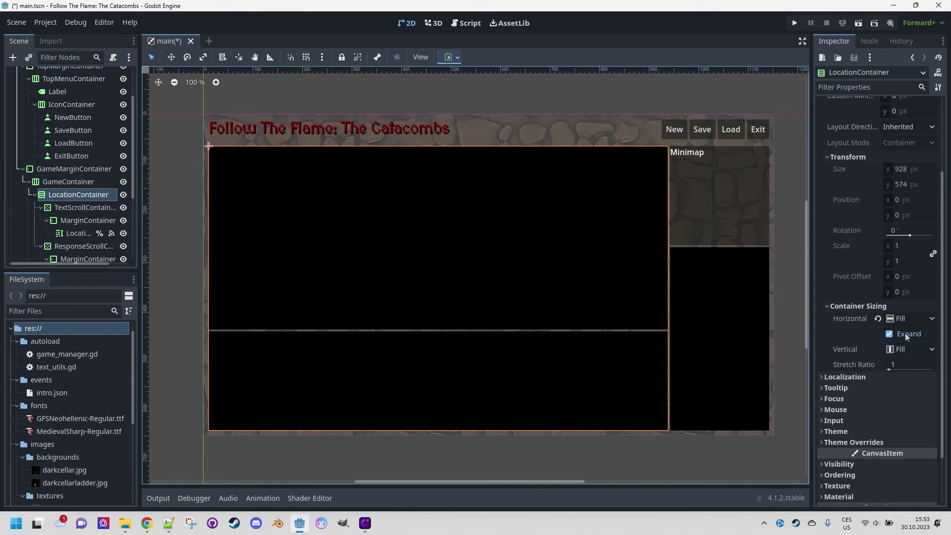
left_click(890, 333)
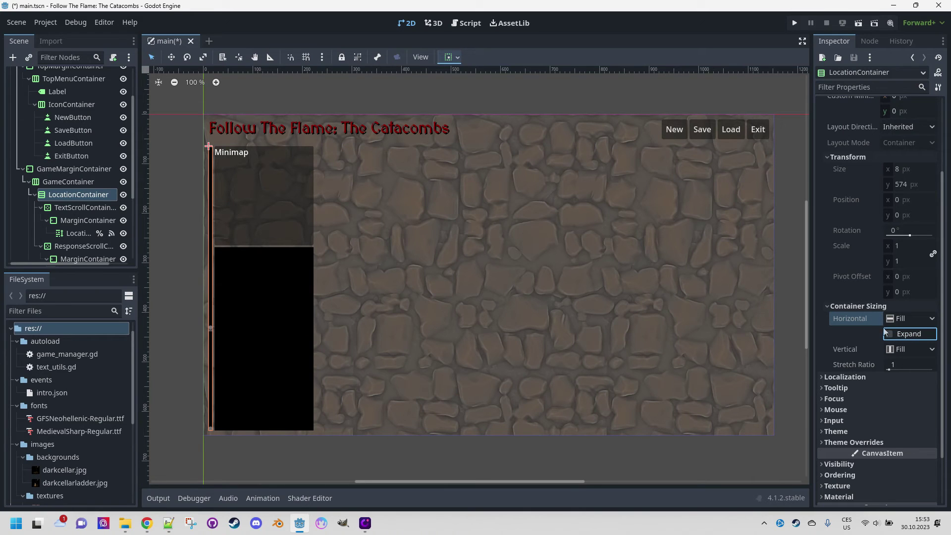
left_click(889, 334)
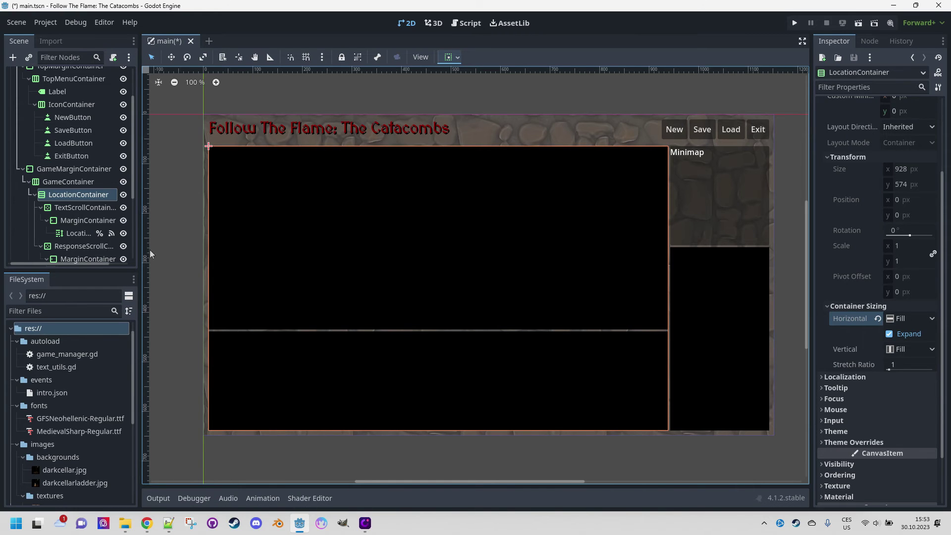
scroll(66, 242, "down", 2)
left_click(69, 183)
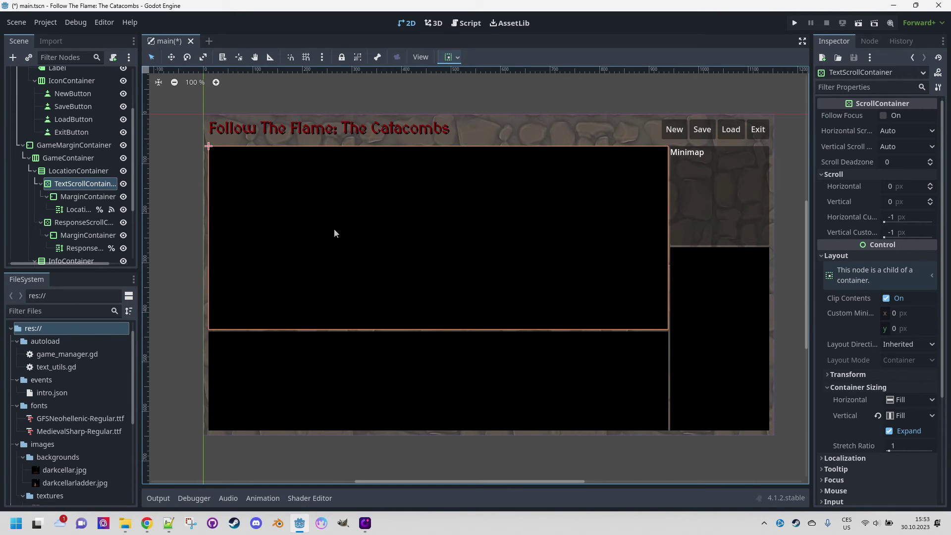
scroll(887, 383, "down", 3)
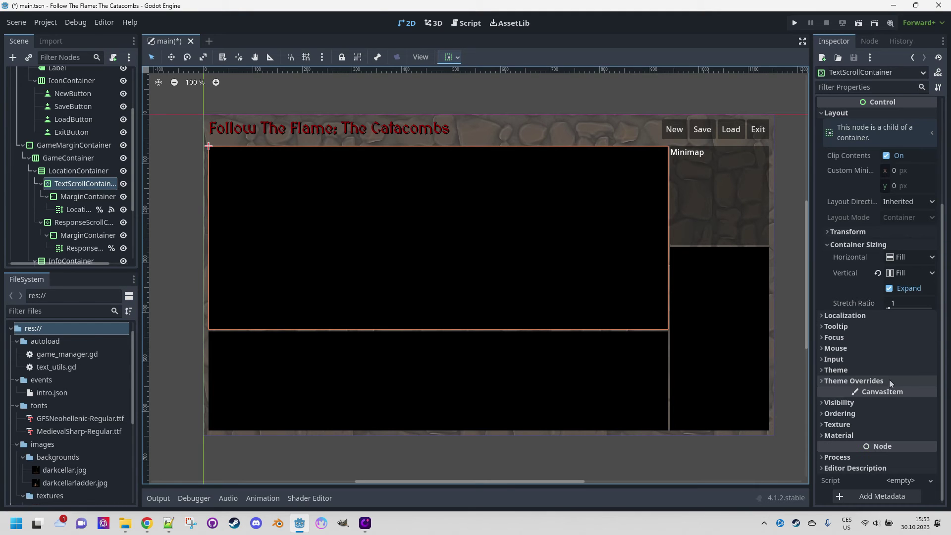
left_click(822, 380)
left_click(824, 390)
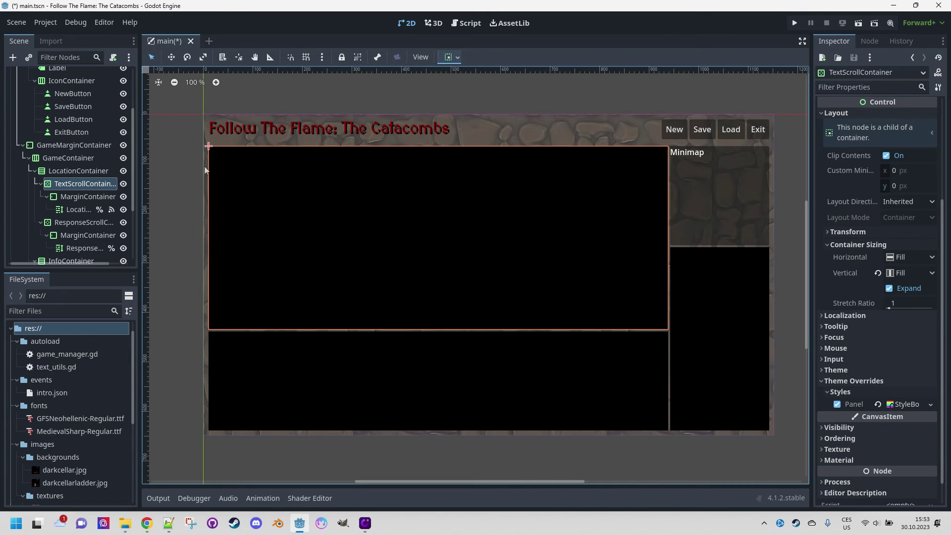
left_click(73, 208)
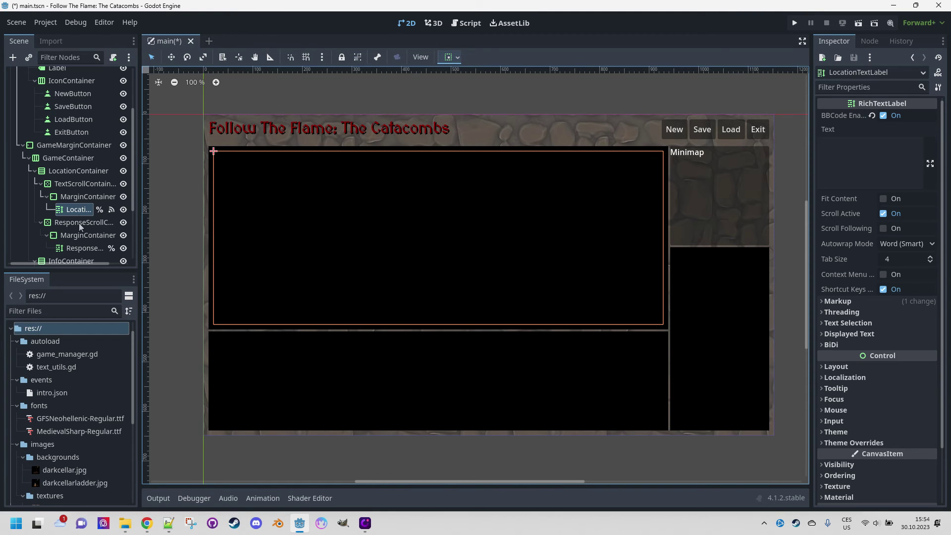
- Select the location text's MarginContainer and show its Layout > Container Sizing fill and expand settings
left_click(78, 198)
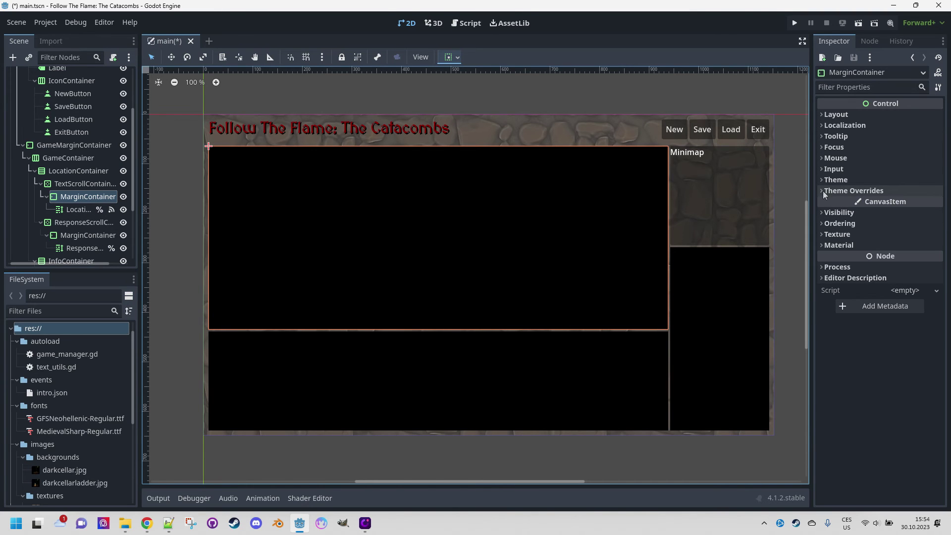
left_click(819, 114)
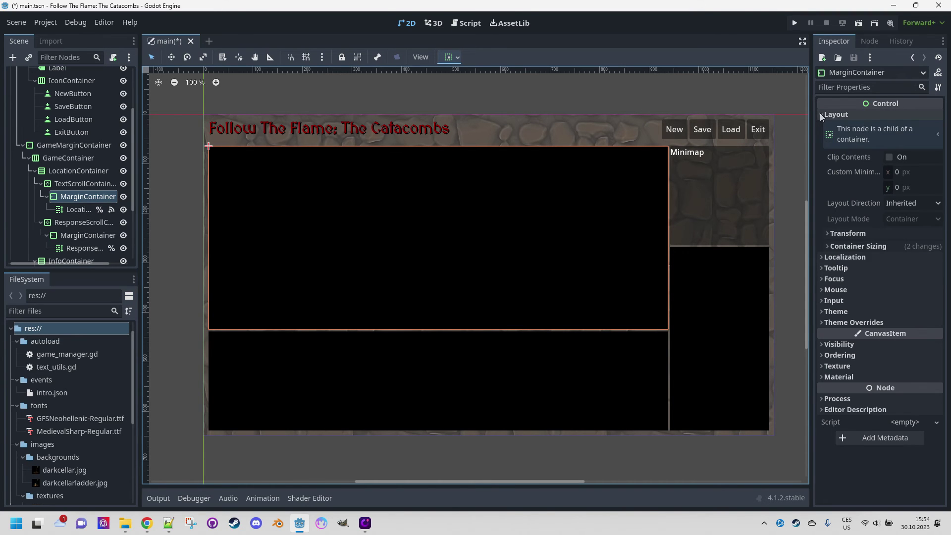
left_click(827, 247)
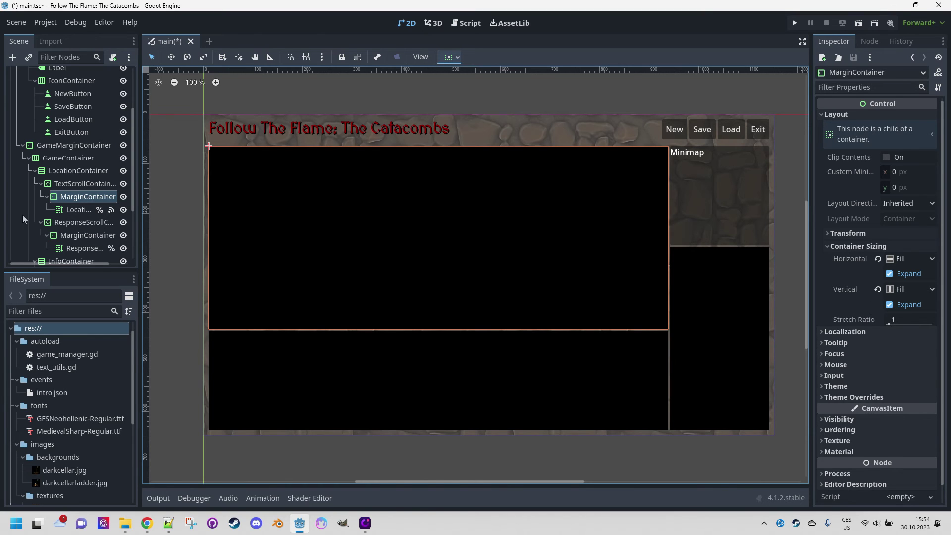
- Select LocationTextLabel and expand its Markup section, including meta and hint underlining
left_click(75, 210)
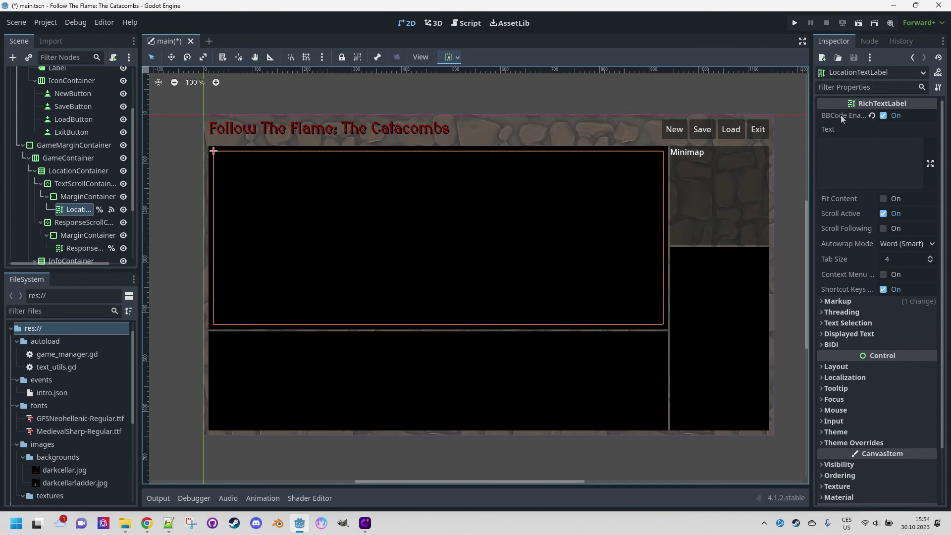
mouse_move(840, 115)
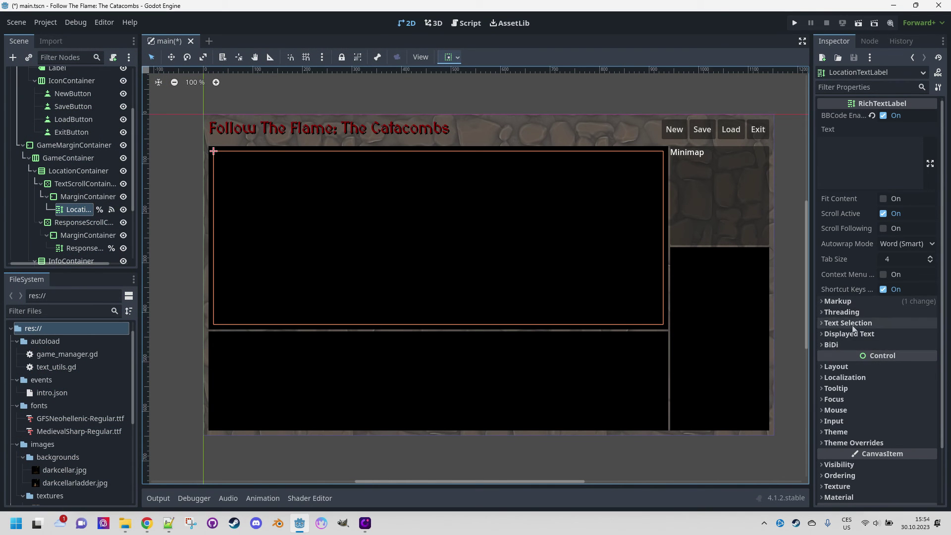
scroll(877, 330, "down", 2)
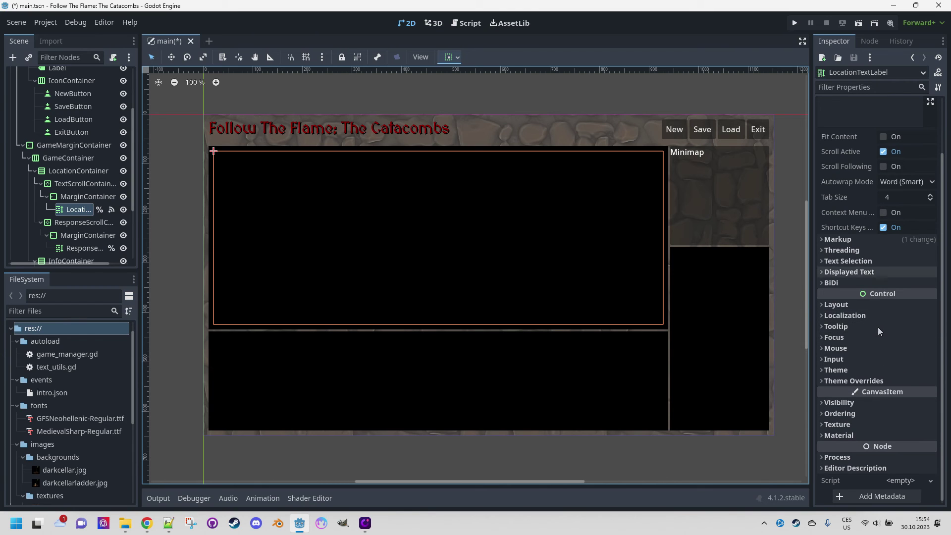
left_click(823, 239)
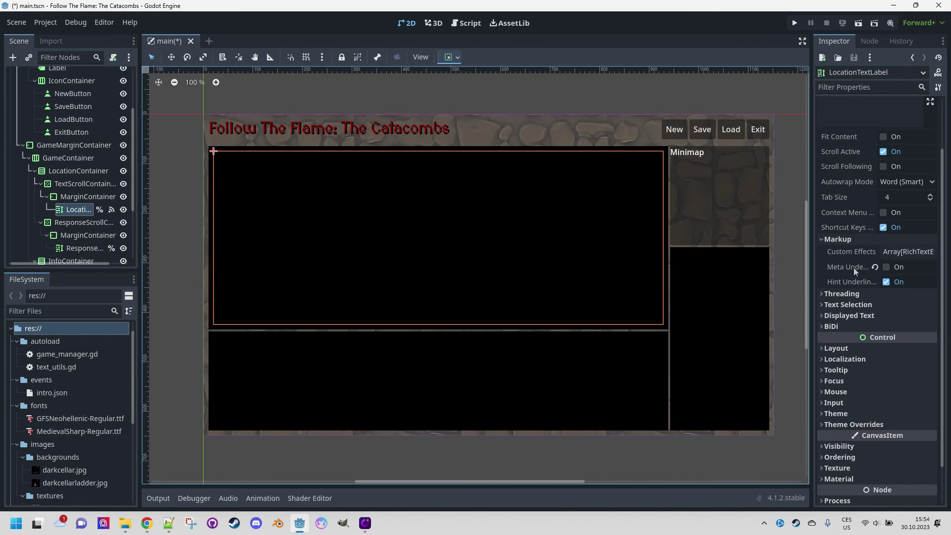
mouse_move(854, 267)
left_click(472, 380)
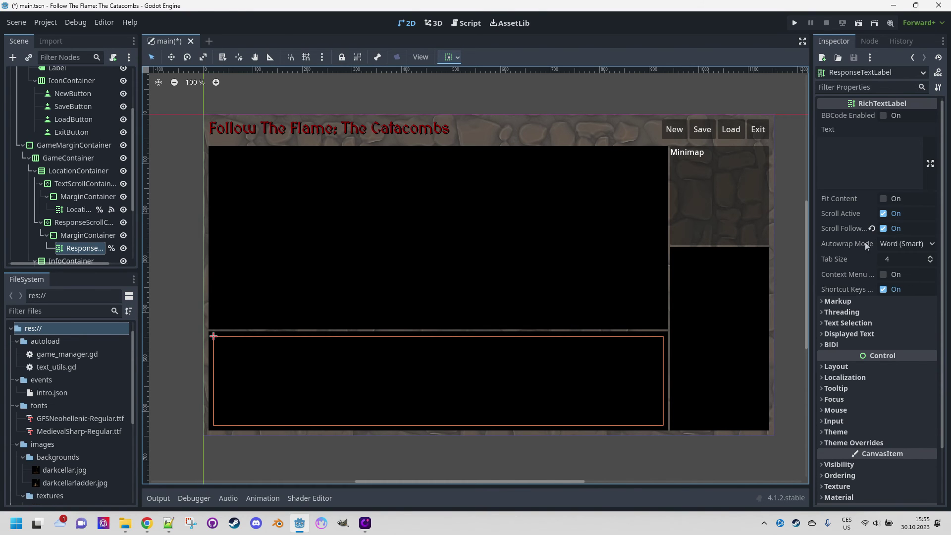
mouse_move(844, 228)
scroll(78, 206, "down", 5)
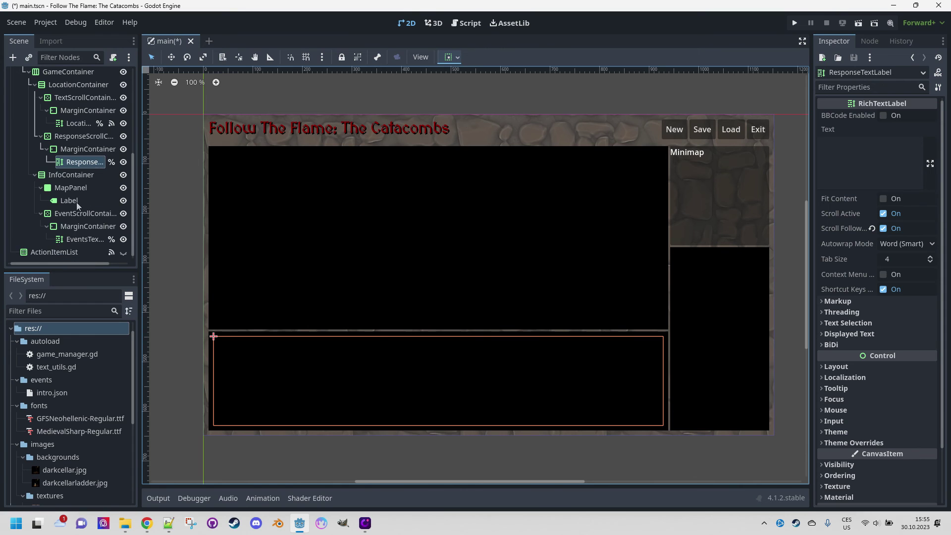
left_click(71, 174)
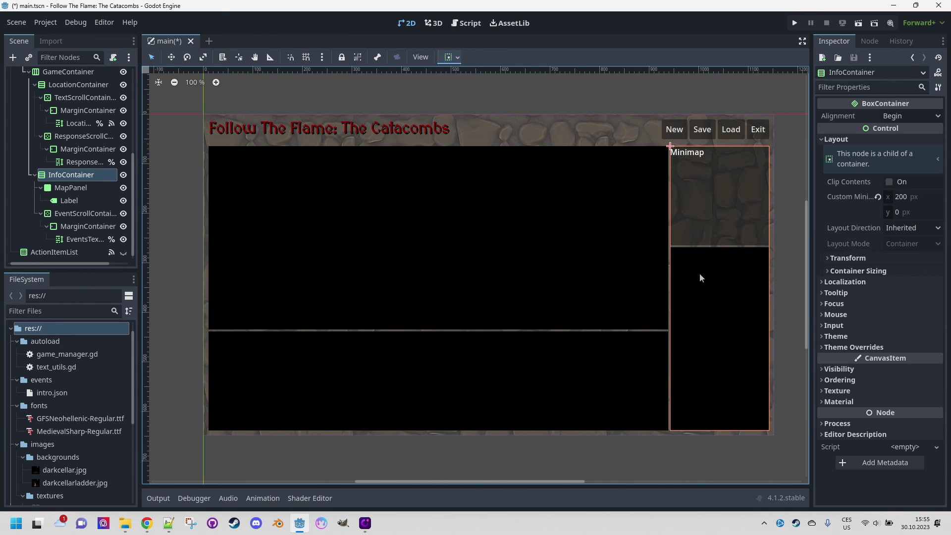
left_click(82, 189)
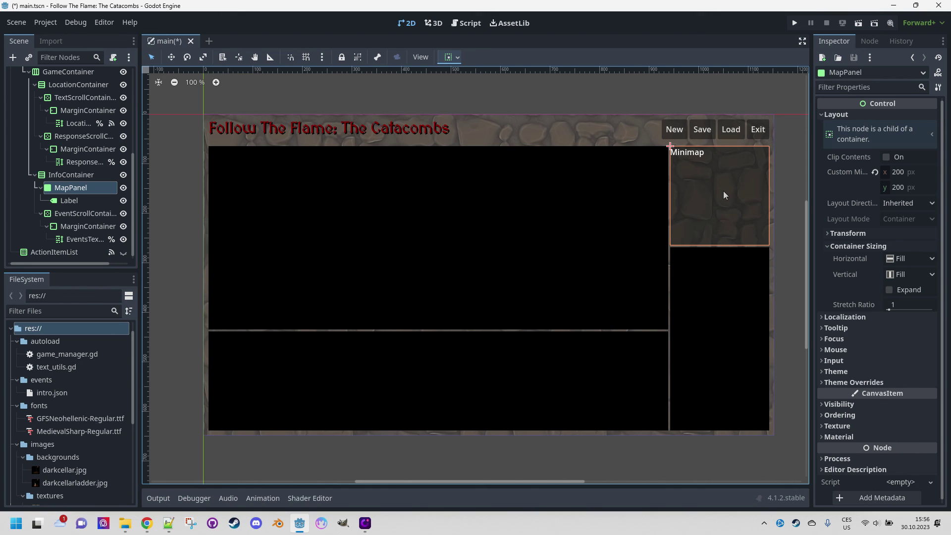
- Select the EventsTextLabel node in the scene tree
left_click(724, 306)
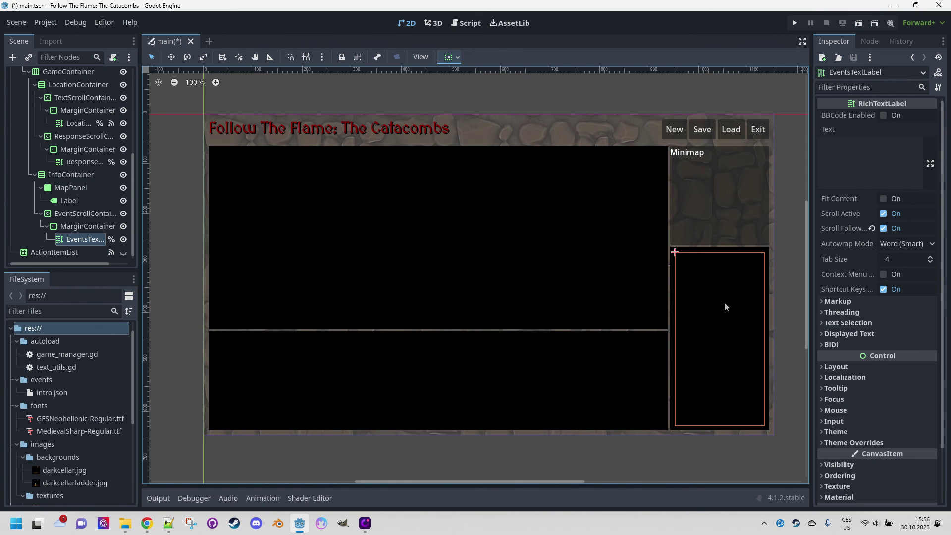